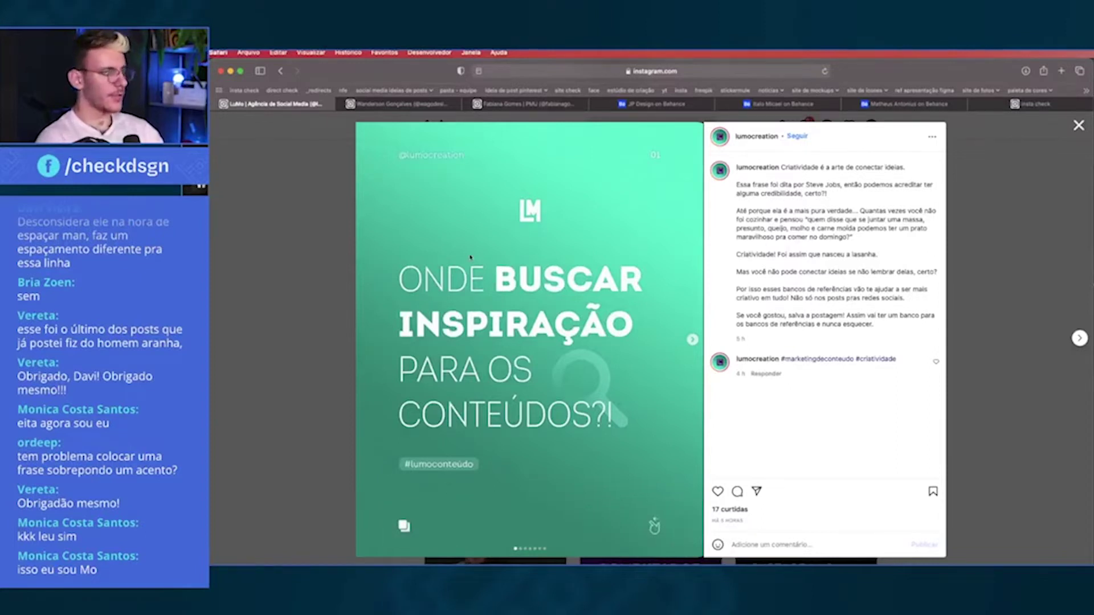
Capture the green cover slide and paste it into a new Photoshop document.
mouse_move(387, 454)
mouse_down()
mouse_move(515, 493)
mouse_move(500, 488)
mouse_up()
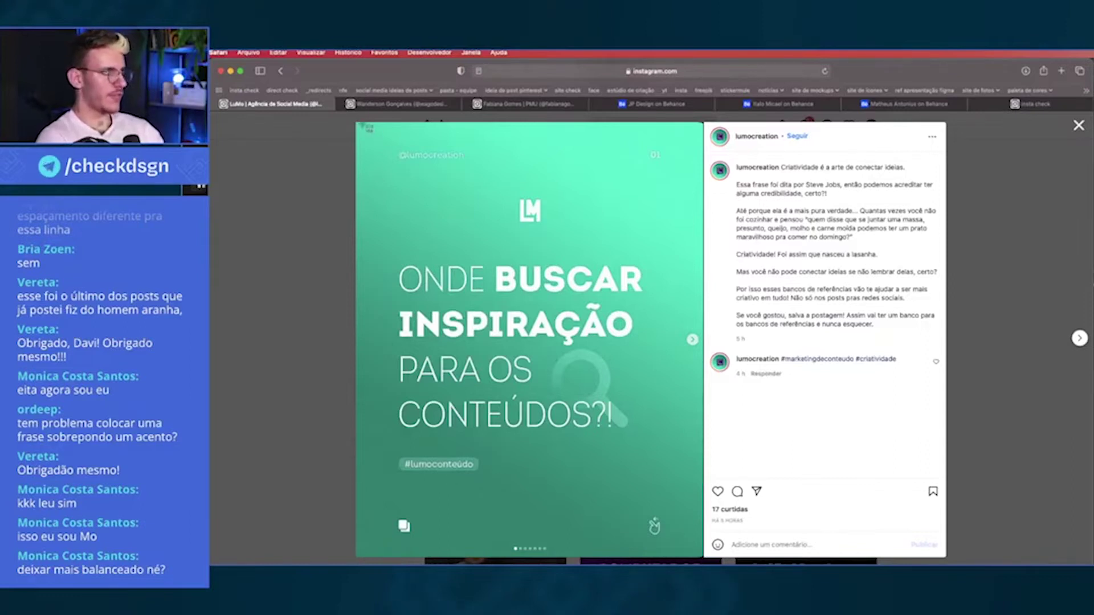
drag(355, 121, 704, 558)
key(super+Tab)
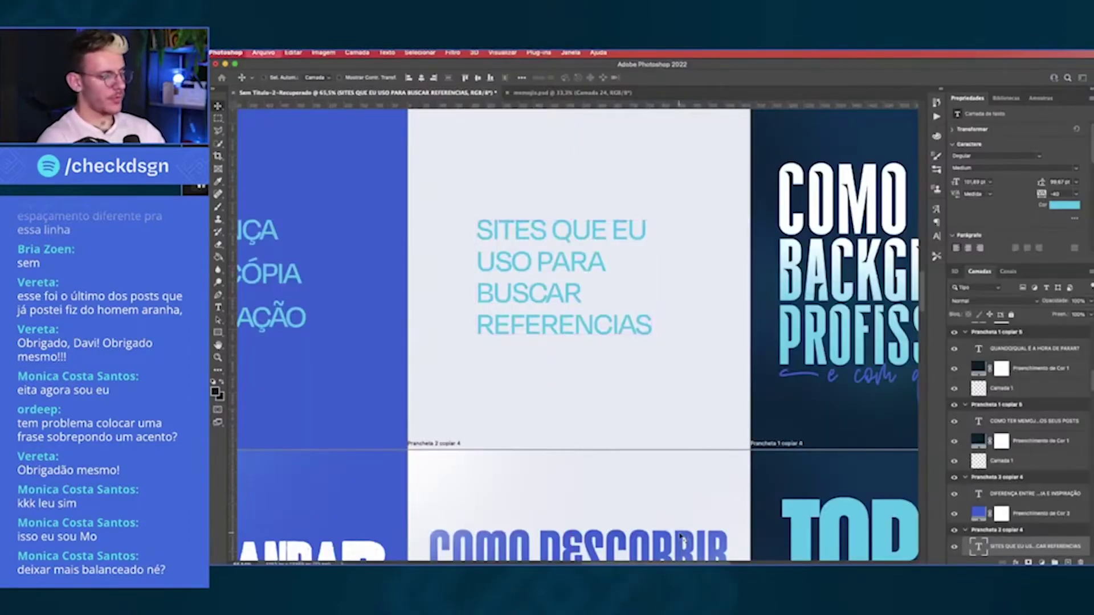
key(super+n)
key(Return)
key(super+v)
Content-Aware Fill the LM logo area with the surrounding green background.
drag(589, 214, 591, 215)
key(shift+BackSpace)
key(Return)
drag(697, 142, 713, 157)
key(super+j)
key(super+z)
Paste the LM logo onto its own layer and move it to the top-left corner.
key(super+v)
key(super+t)
drag(719, 137, 446, 144)
key(Return)
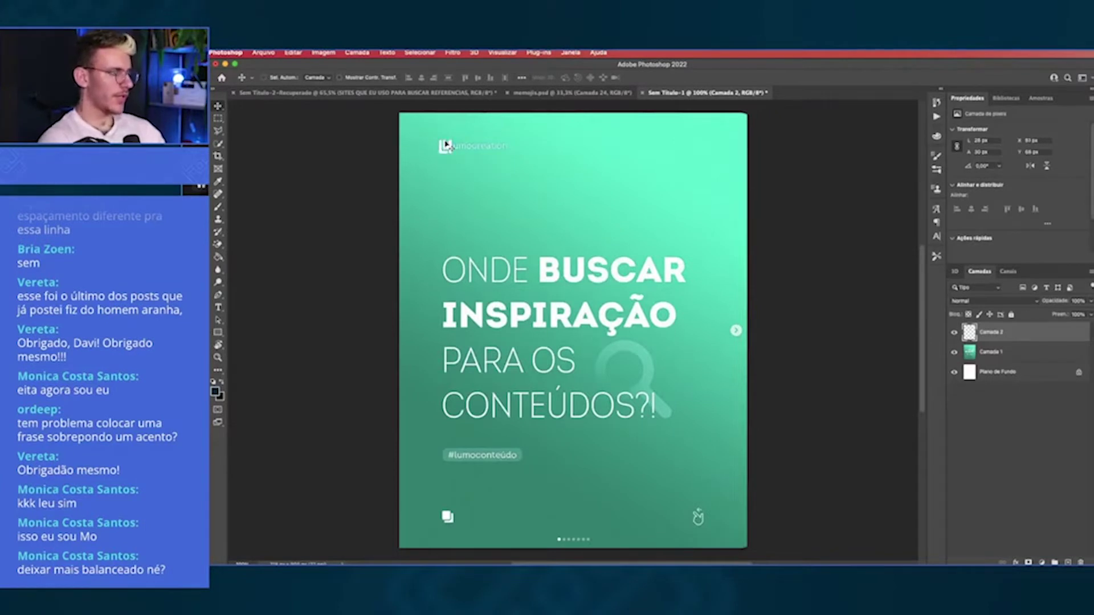
scroll(447, 144, up, 5)
mouse_move(463, 413)
mouse_down()
mouse_move(454, 149)
mouse_move(613, 171)
mouse_up()
click(955, 334)
key(m)
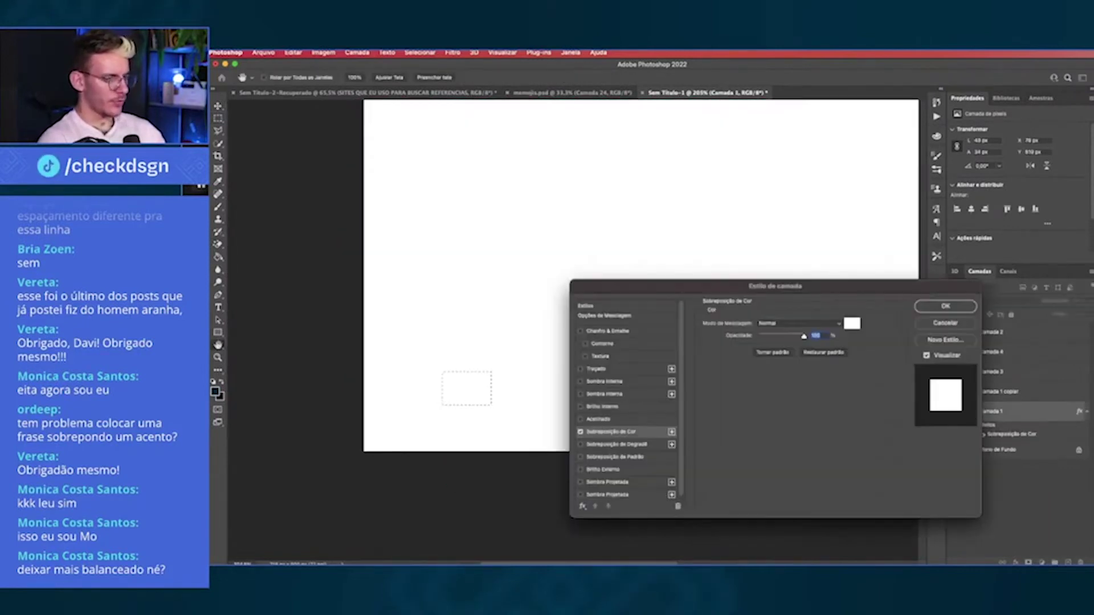
Fill away the old icon and marquee-select the #lumoconteúdo tag.
key(Return)
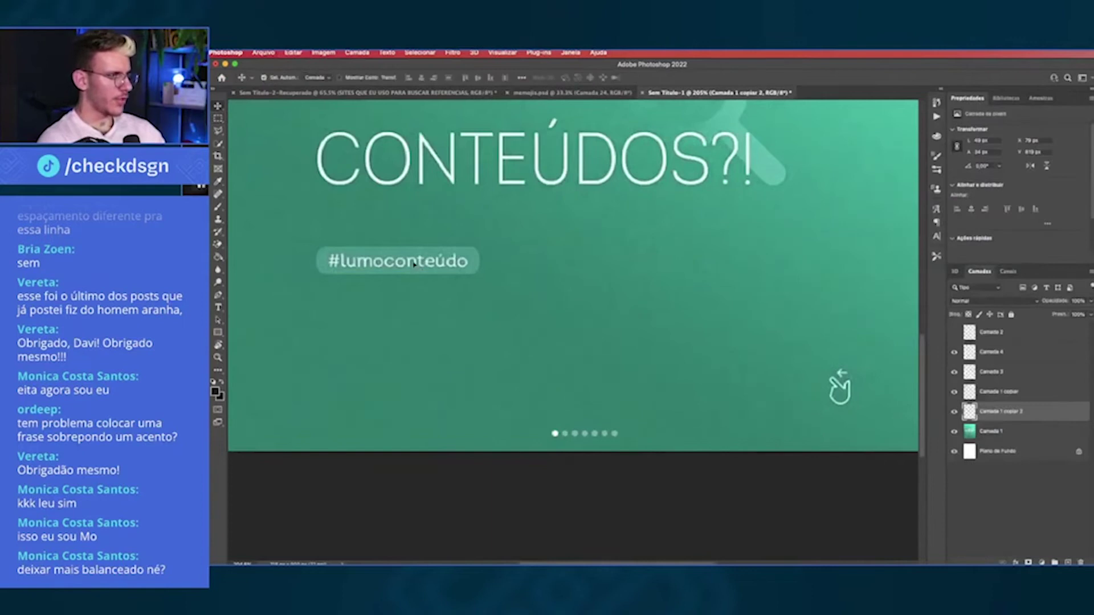
key(m)
mouse_move(313, 240)
mouse_down()
mouse_move(483, 284)
mouse_move(456, 385)
mouse_up()
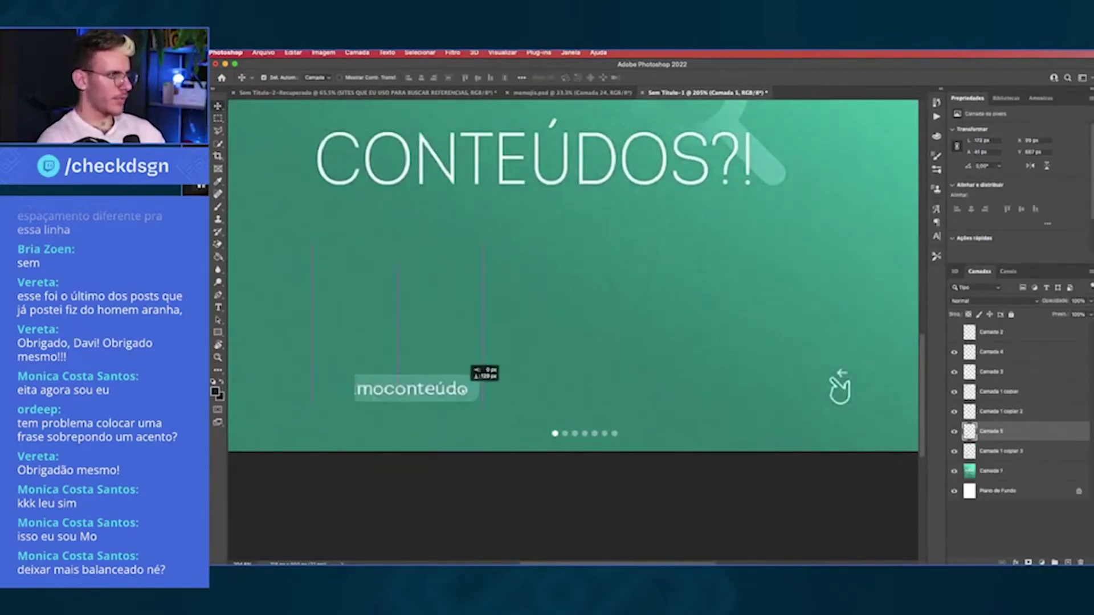
key(ctrl+0)
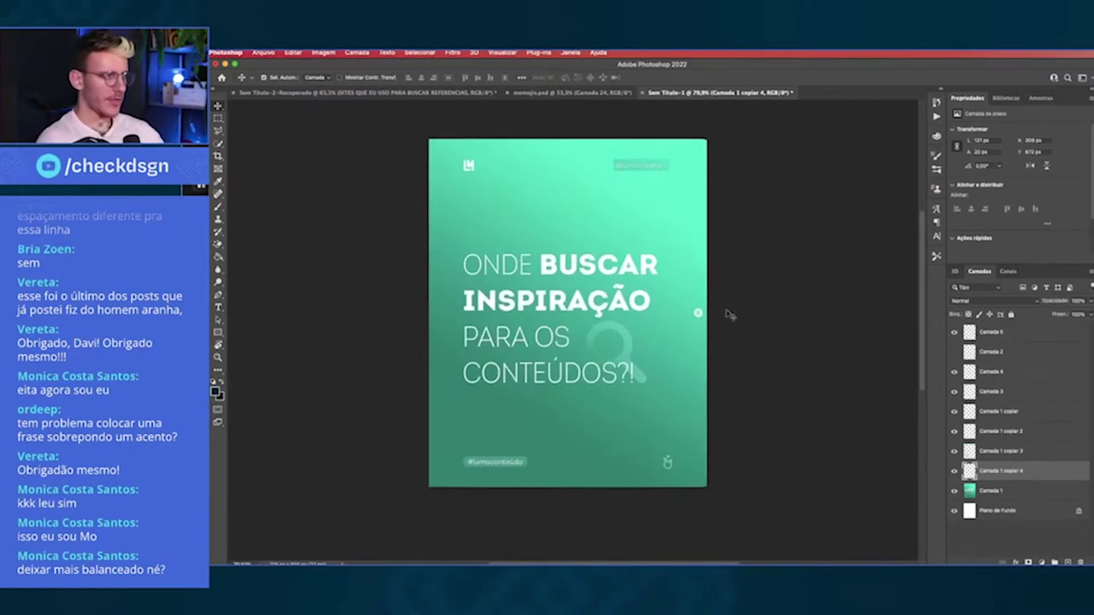
drag(533, 184, 599, 246)
Reposition the tag to the bottom-left corner, then advance Instagram's carousel to slide 02.
drag(460, 398, 559, 420)
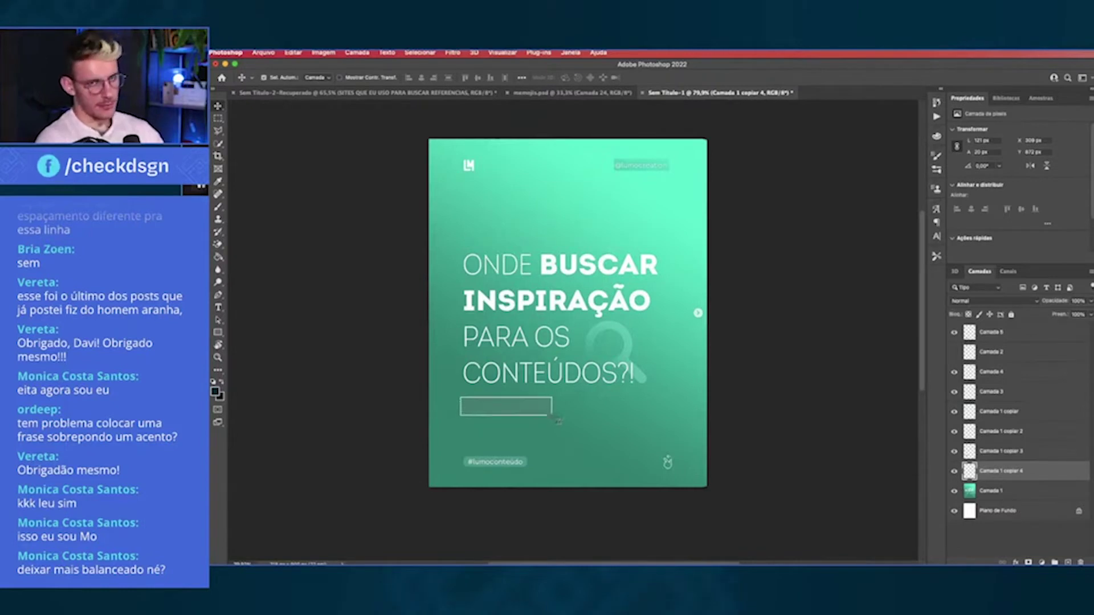
drag(744, 505, 407, 440)
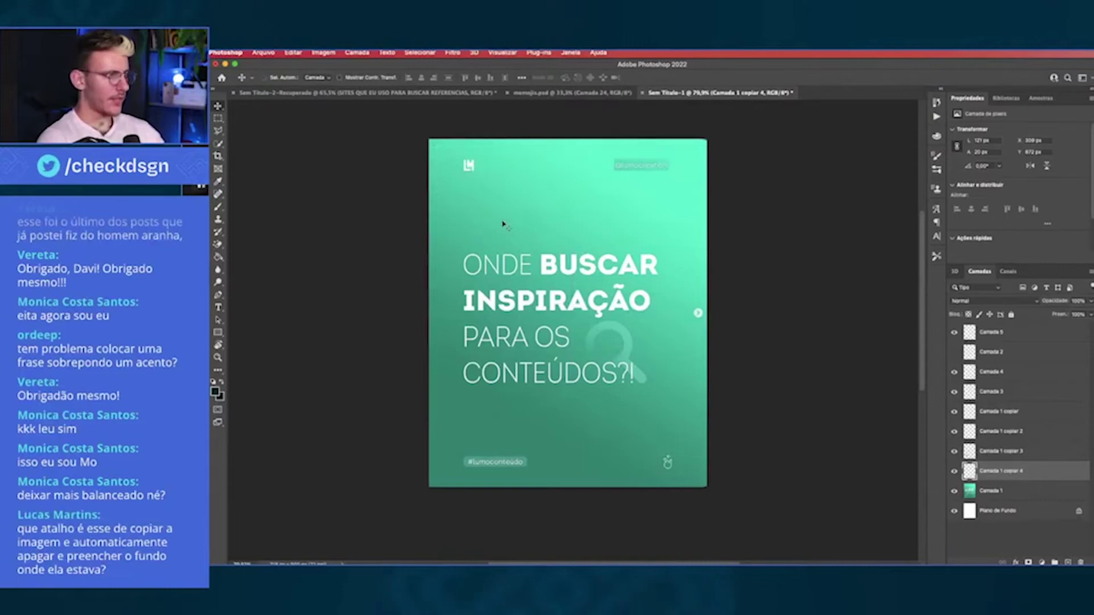
drag(490, 187, 651, 254)
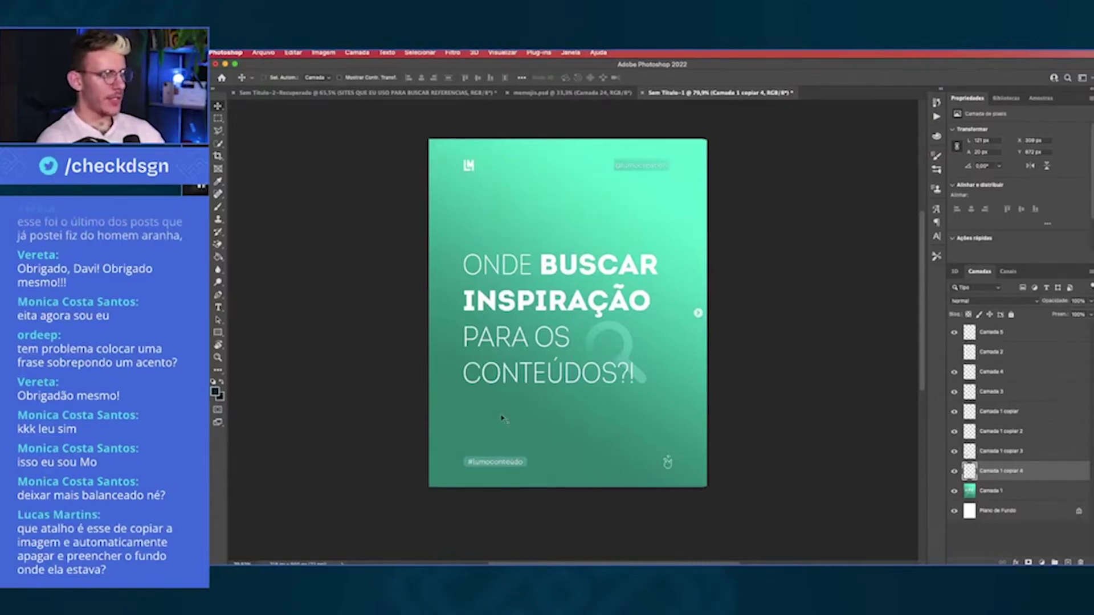
drag(465, 383, 660, 443)
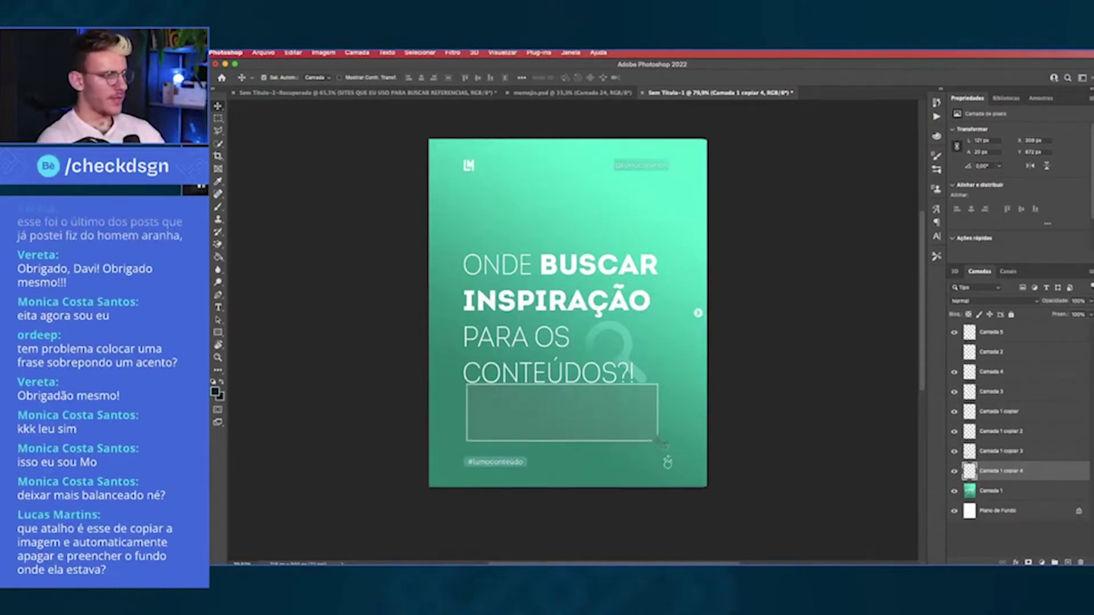
drag(719, 175, 401, 153)
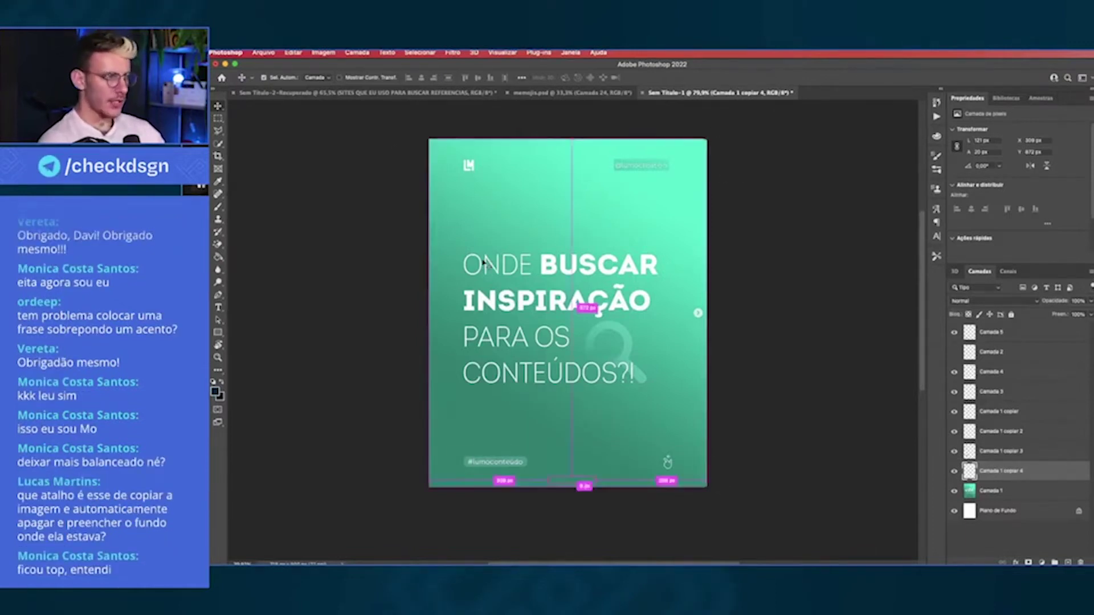
key(super+Tab)
click(693, 339)
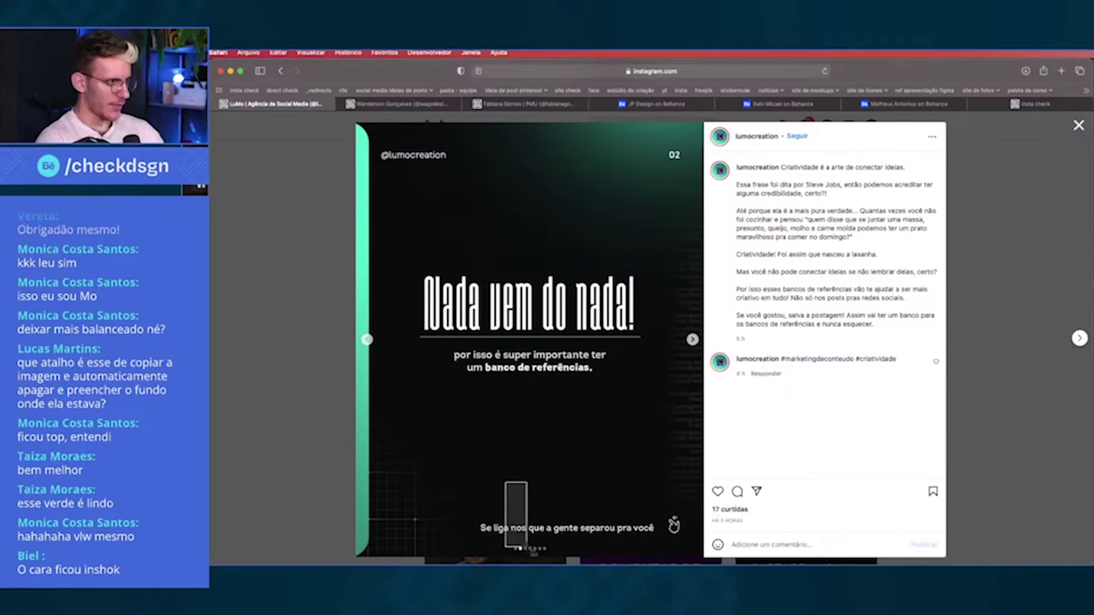
Back in Photoshop, fill away slide 02's bottom 'Se liga...' caption.
key(super+Tab)
key(Return)
Erase the pagination dots and move the swipe icon, on its own layer, to bottom centre.
drag(546, 530, 596, 547)
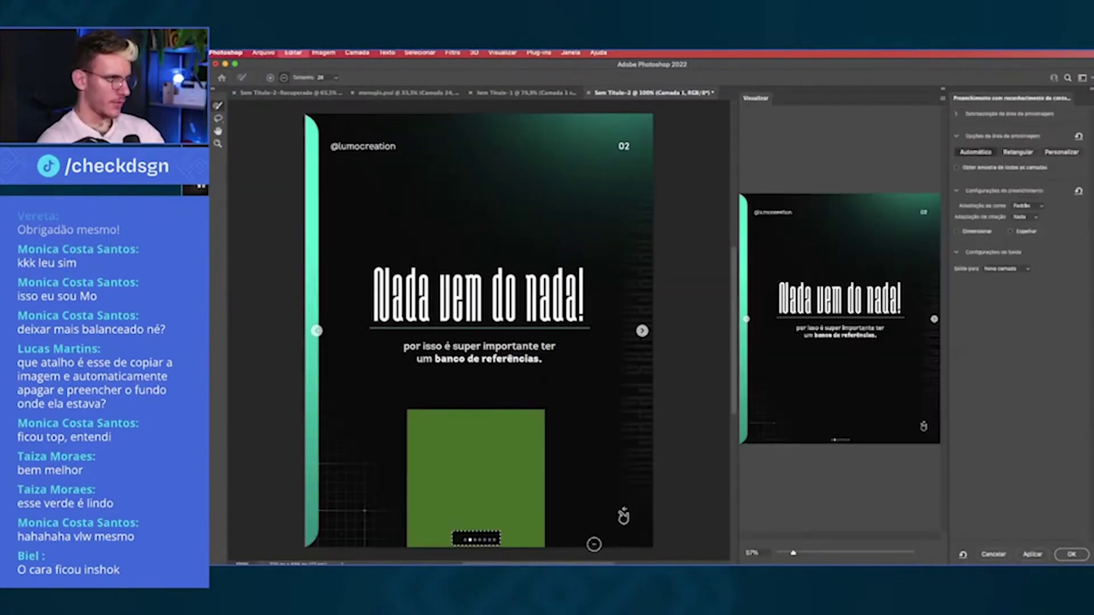
key(Return)
drag(709, 500, 725, 524)
key(super+j)
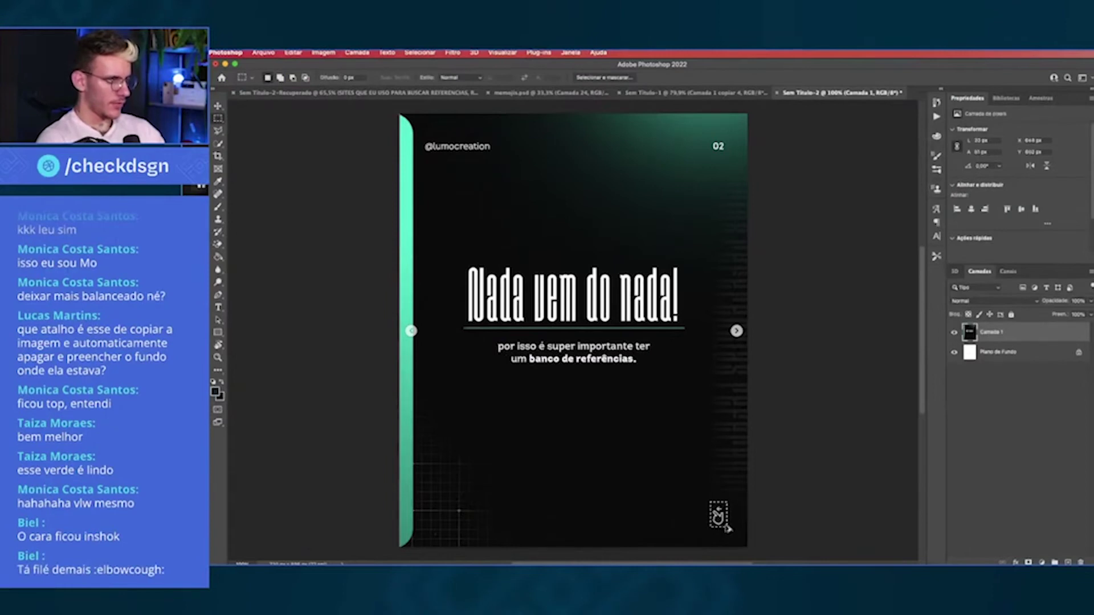
key(Return)
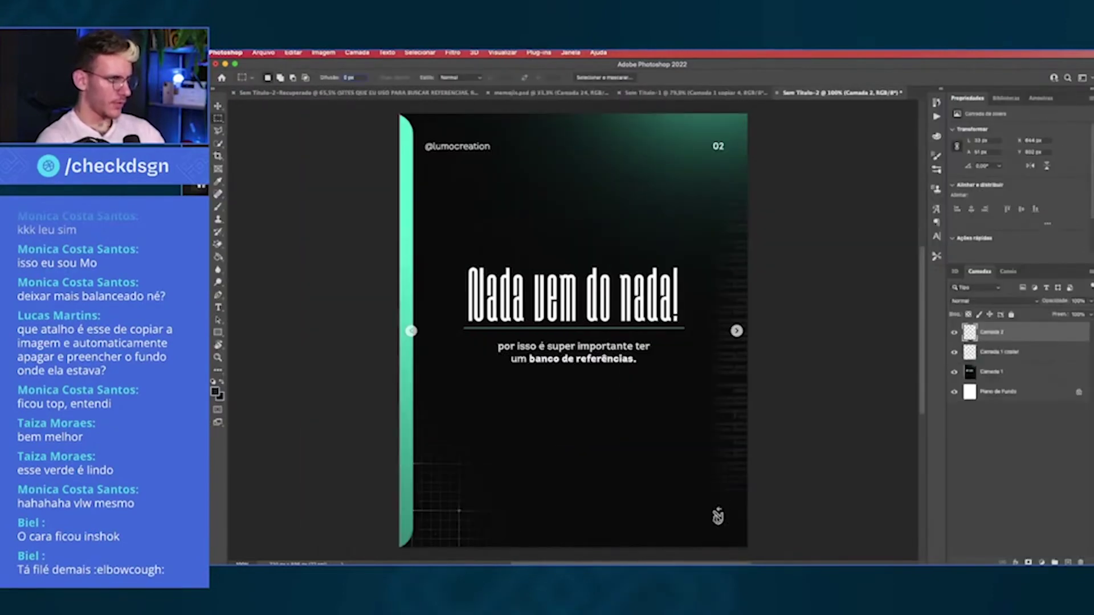
key(v)
drag(717, 516, 576, 516)
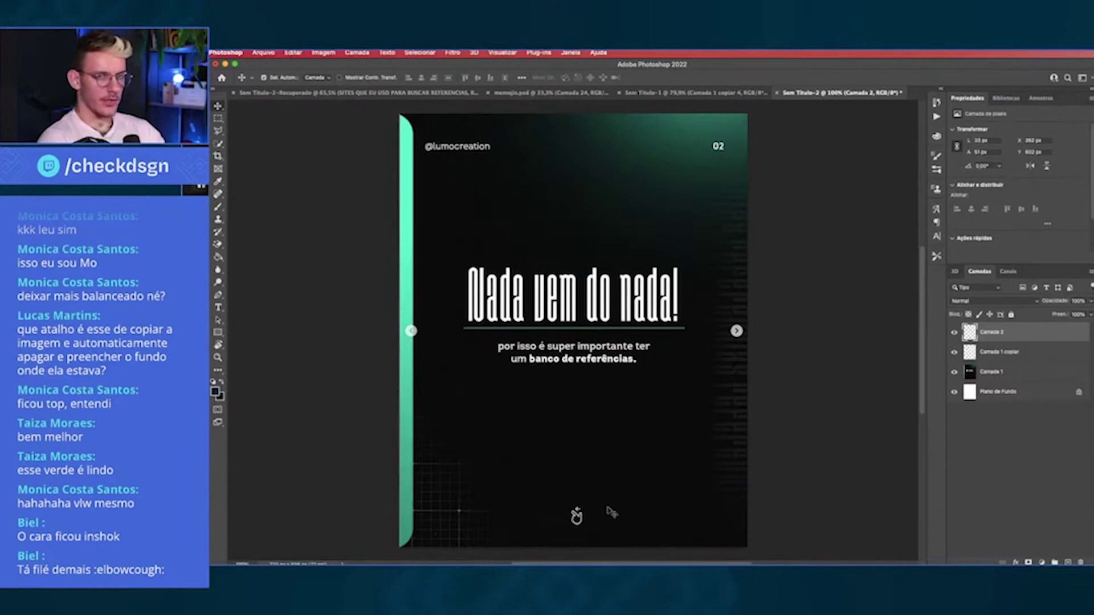
scroll(611, 511, up, 1)
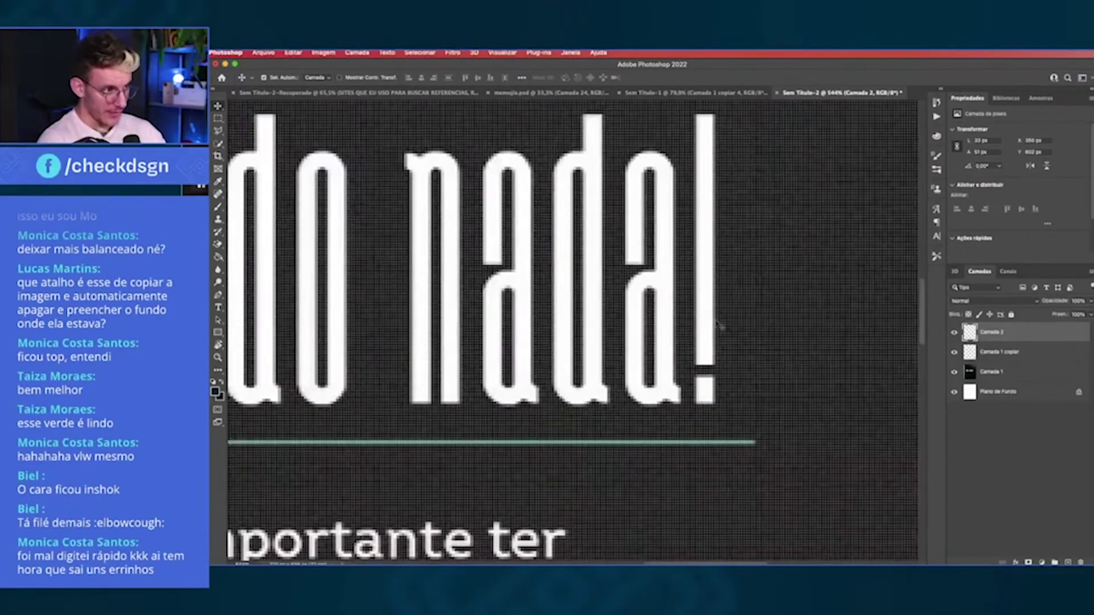
Draw a thin cyan bar right of the title and place a copy on its left.
scroll(719, 331, right, 1)
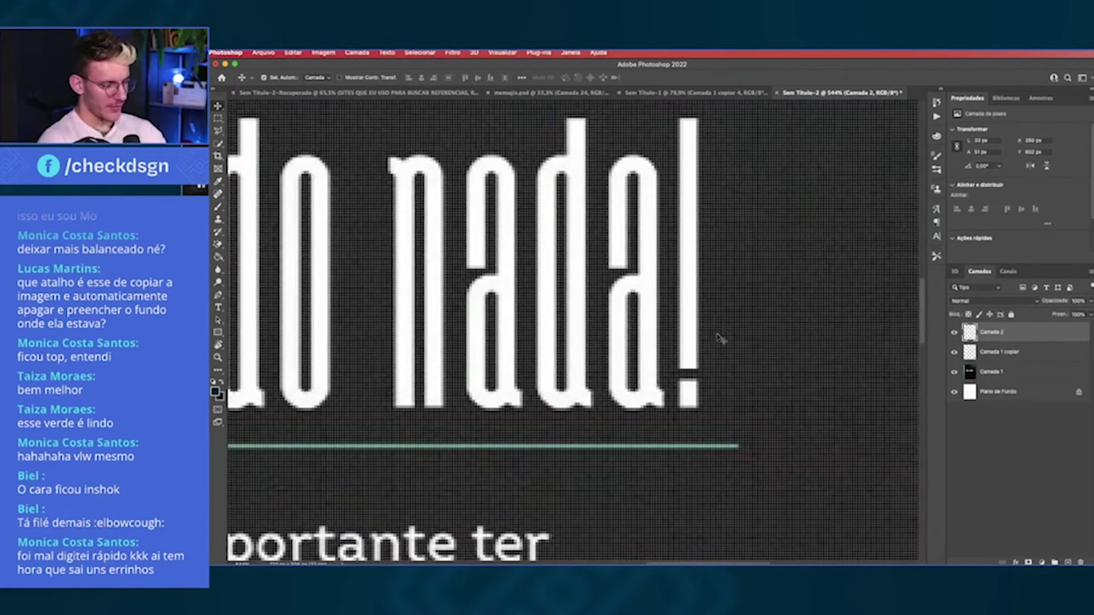
key(u)
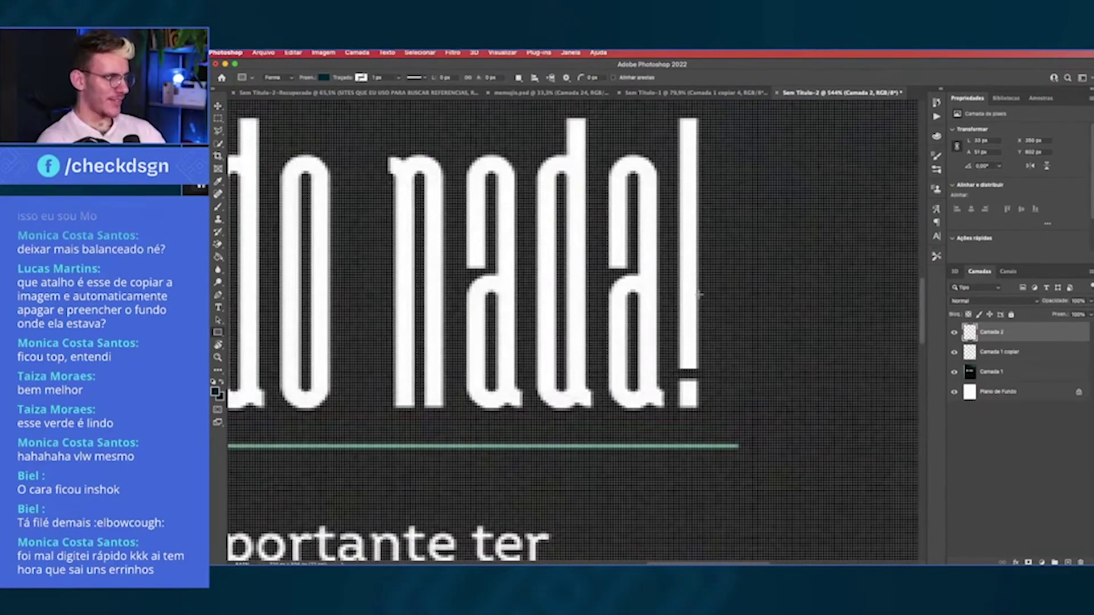
click(1041, 98)
click(996, 156)
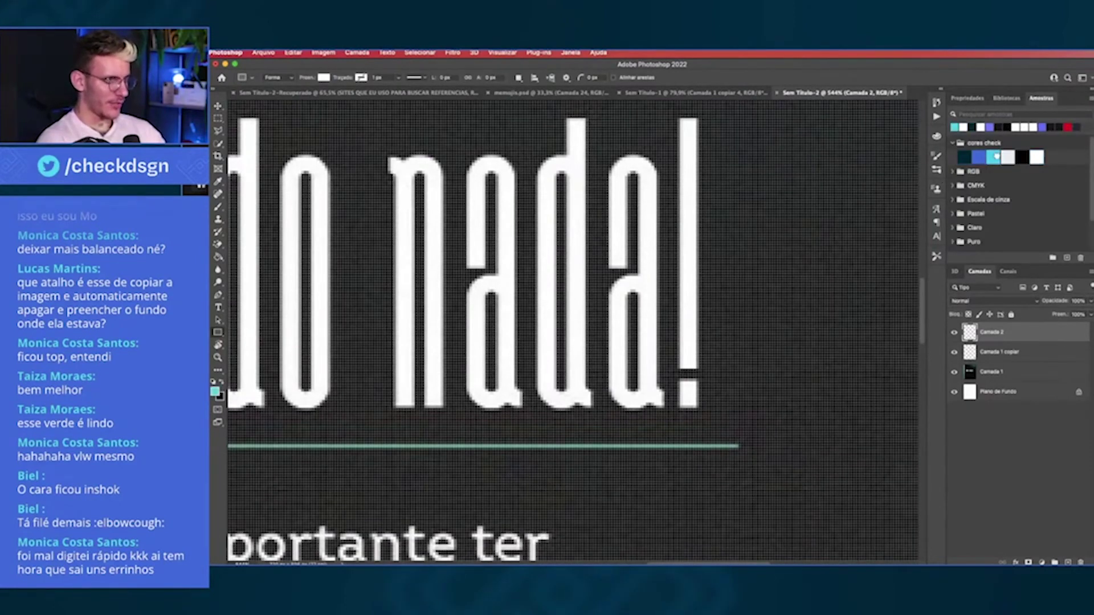
drag(700, 254, 739, 444)
key(ctrl+0)
drag(816, 325, 357, 324)
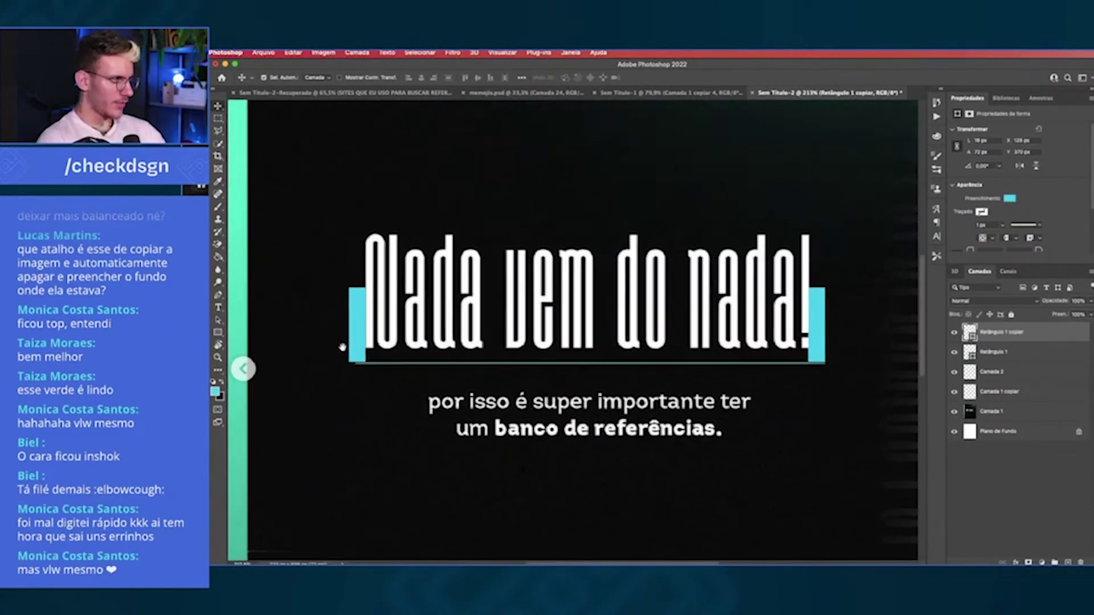
scroll(342, 346, up, 5)
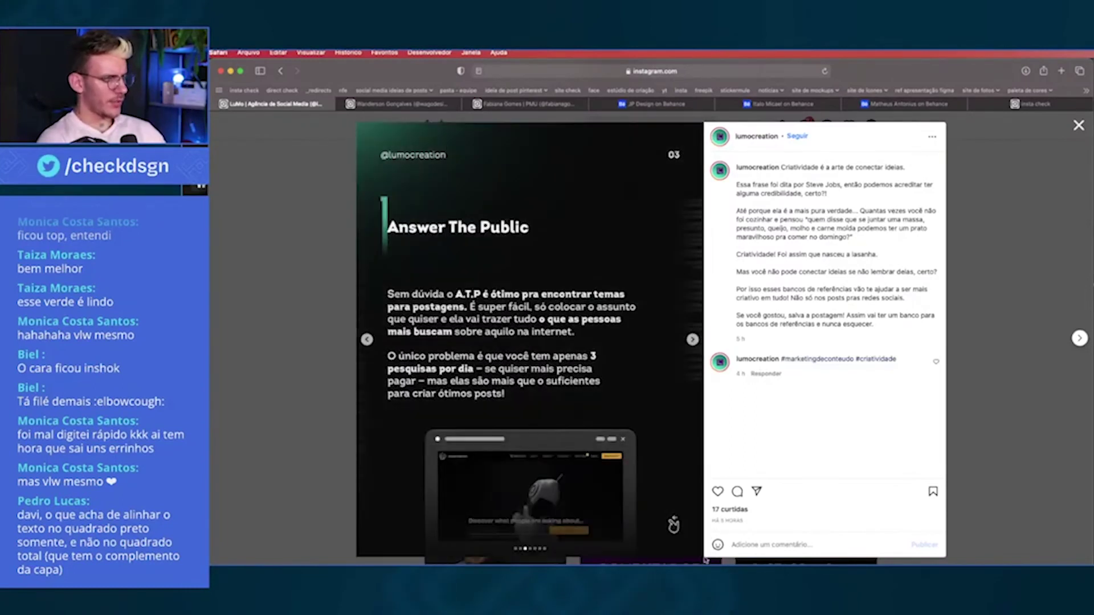
With the carousel on slide 03, switch from Safari back to Photoshop.
key(super+Tab)
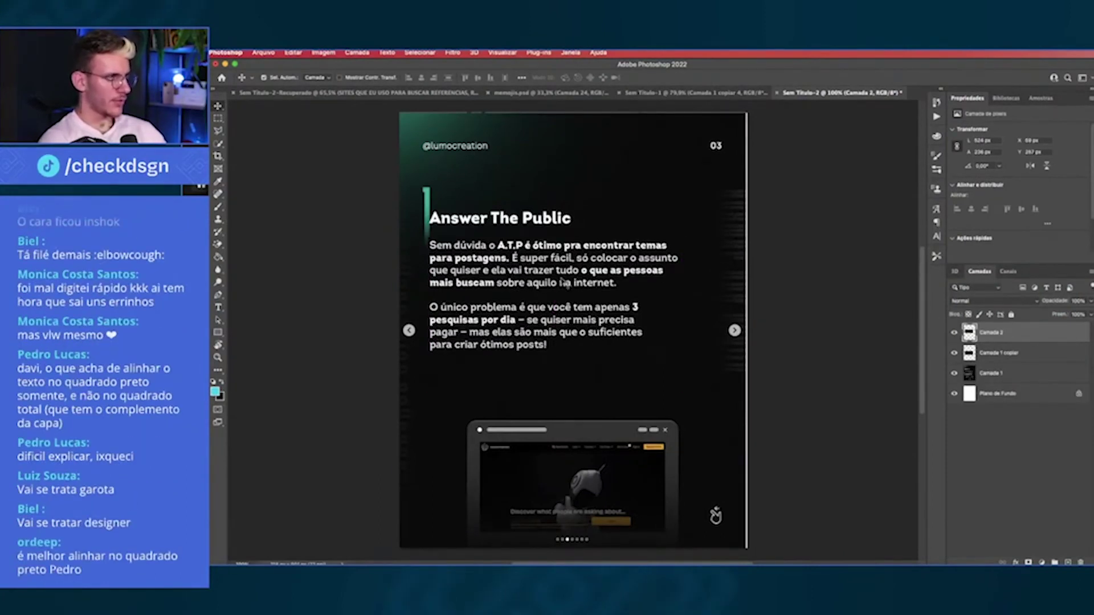
Merge the slide layers and fill away the pagination dots below the mockup.
key(m)
drag(463, 412, 651, 517)
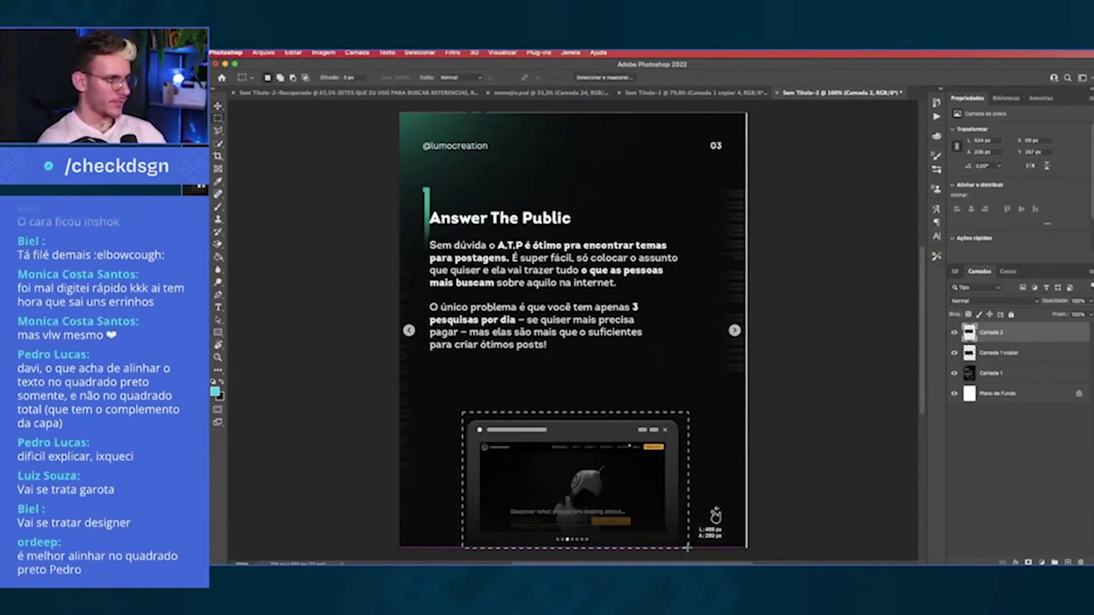
drag(550, 534, 591, 546)
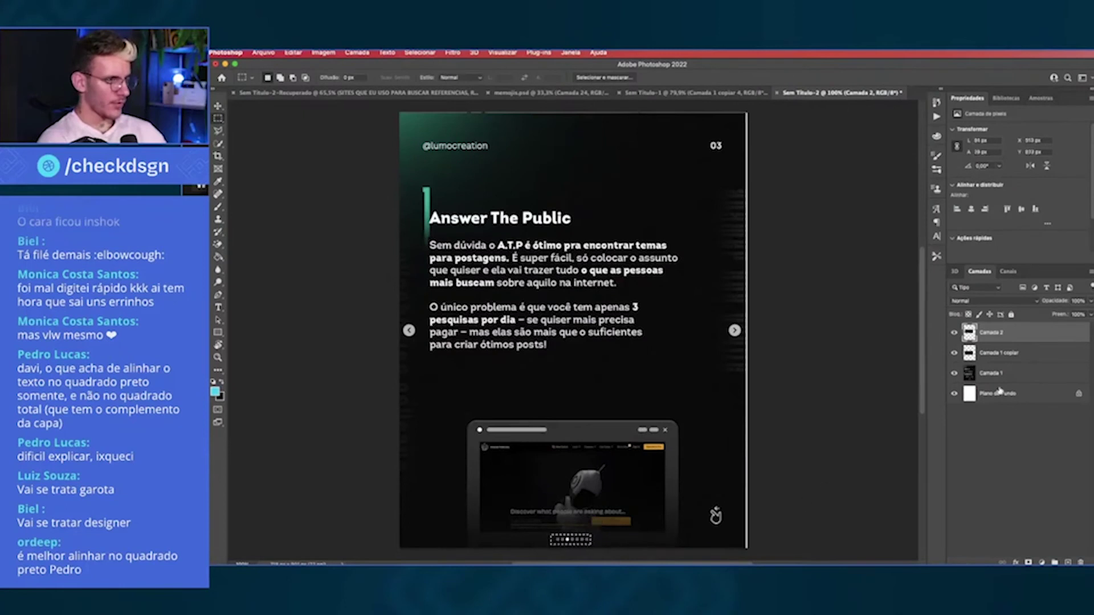
key(ctrl+e)
key(ctrl+e)
key(ctrl+d)
drag(555, 538, 591, 544)
key(Delete)
Copy the laptop mockup to its own layer, shift it left and enlarge it.
drag(458, 411, 689, 542)
key(ctrl+j)
key(v)
drag(615, 479, 574, 479)
key(ctrl+t)
mouse_move(645, 403)
mouse_down()
mouse_move(730, 369)
mouse_move(468, 353)
mouse_up()
key(Return)
Erase the mockup's top-right edge over the text and nudge it slightly left.
key(e)
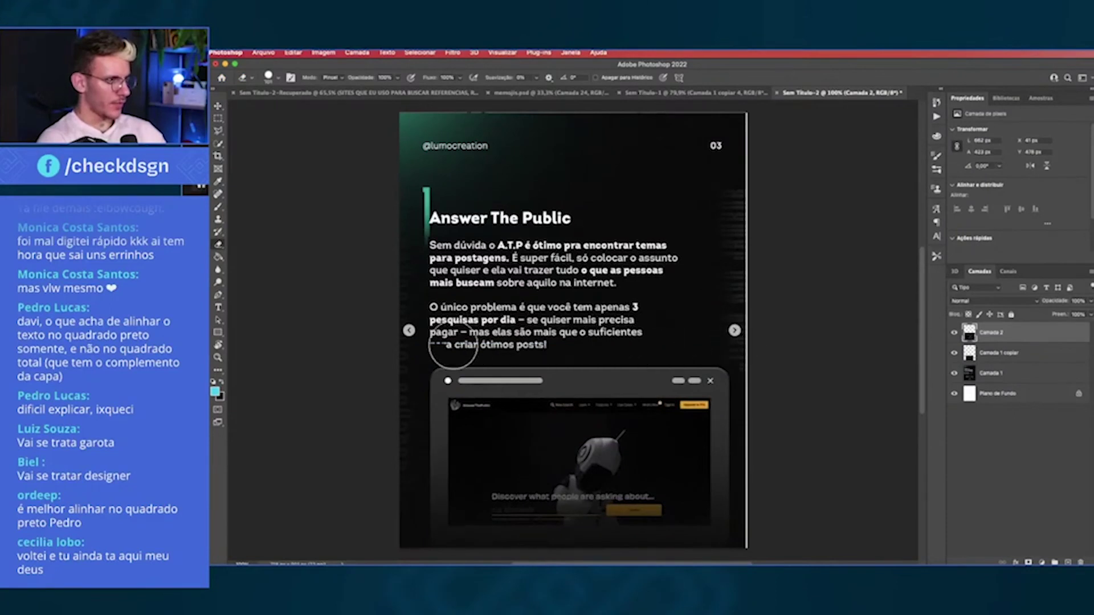
key(v)
key(e)
key(bracketright)
key(bracketright)
key(bracketright)
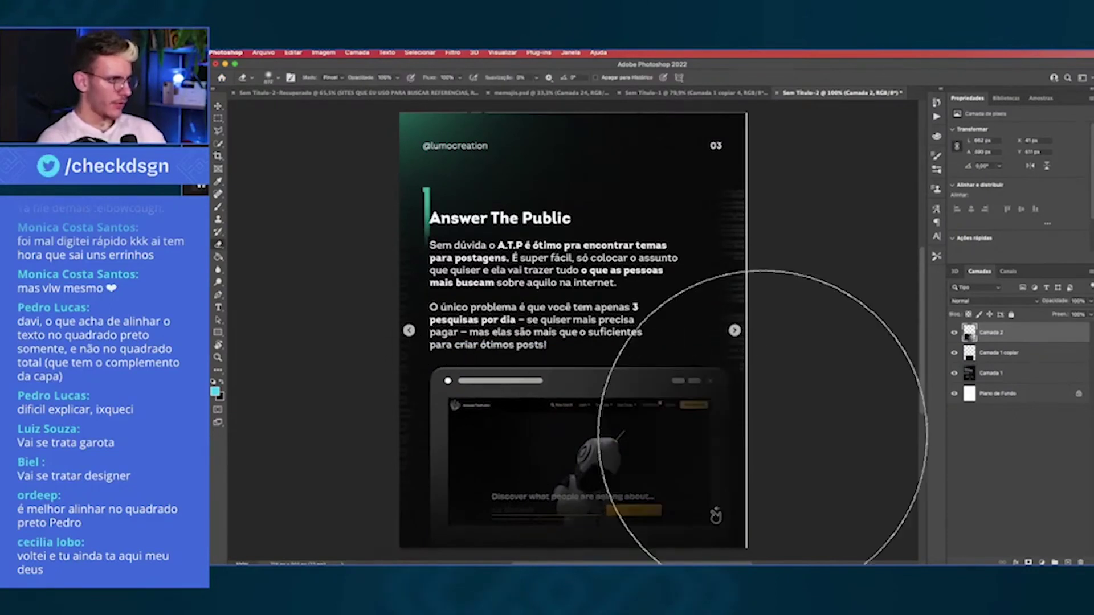
click(752, 439)
key(v)
key(Left)
key(Left)
key(Left)
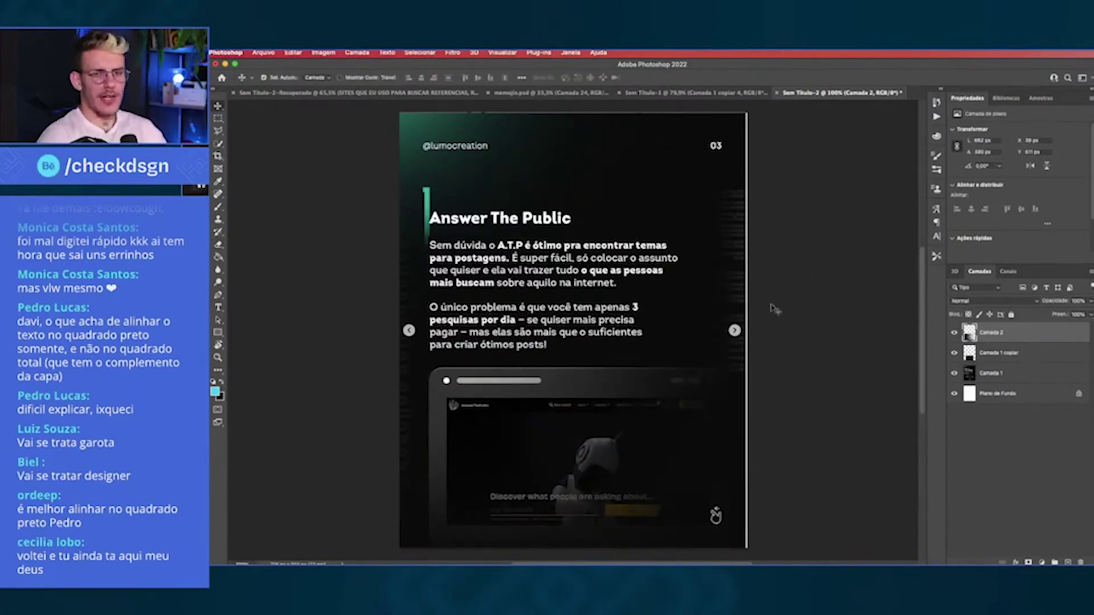